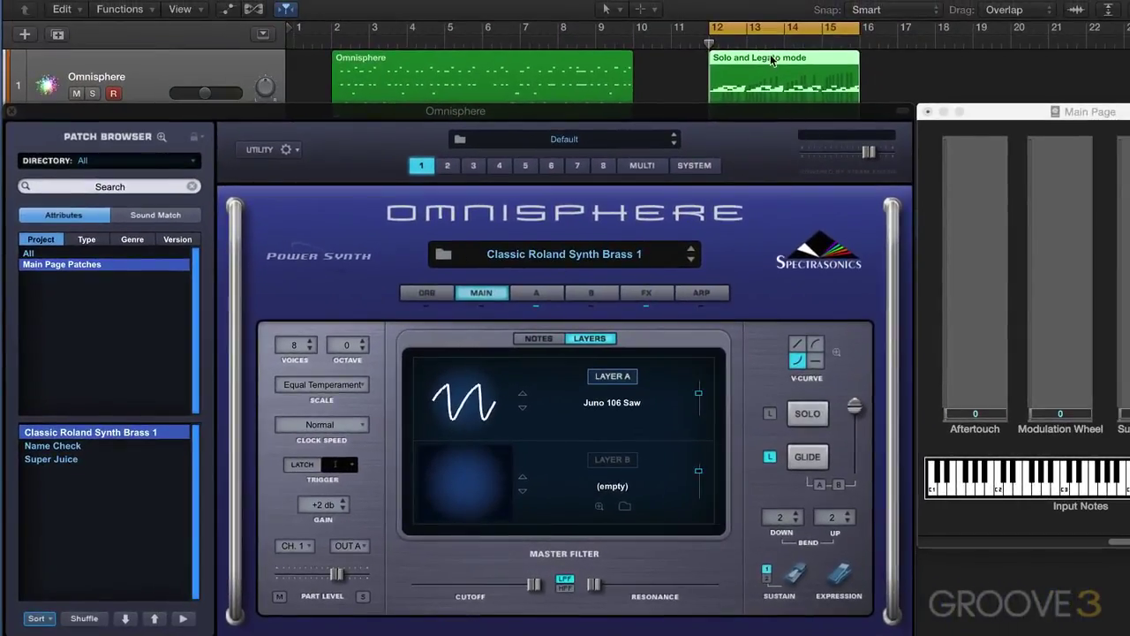
Step: Play the Classic Roland Synth Brass 1 patch and switch SOLO mode on for monophonic playing
click(767, 110)
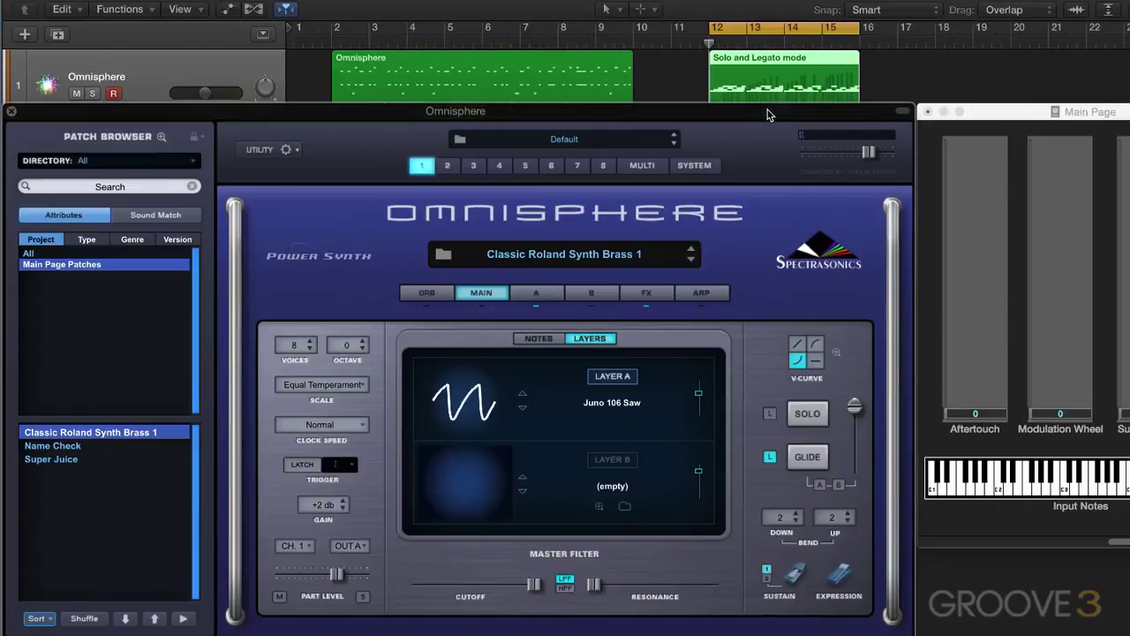
key(space)
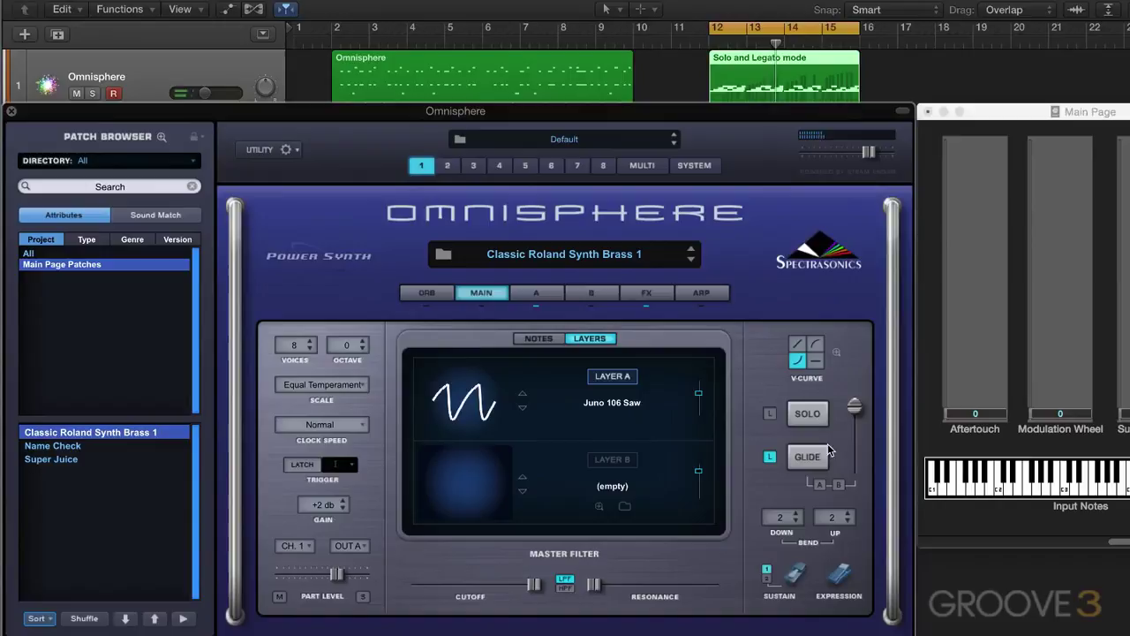
click(807, 412)
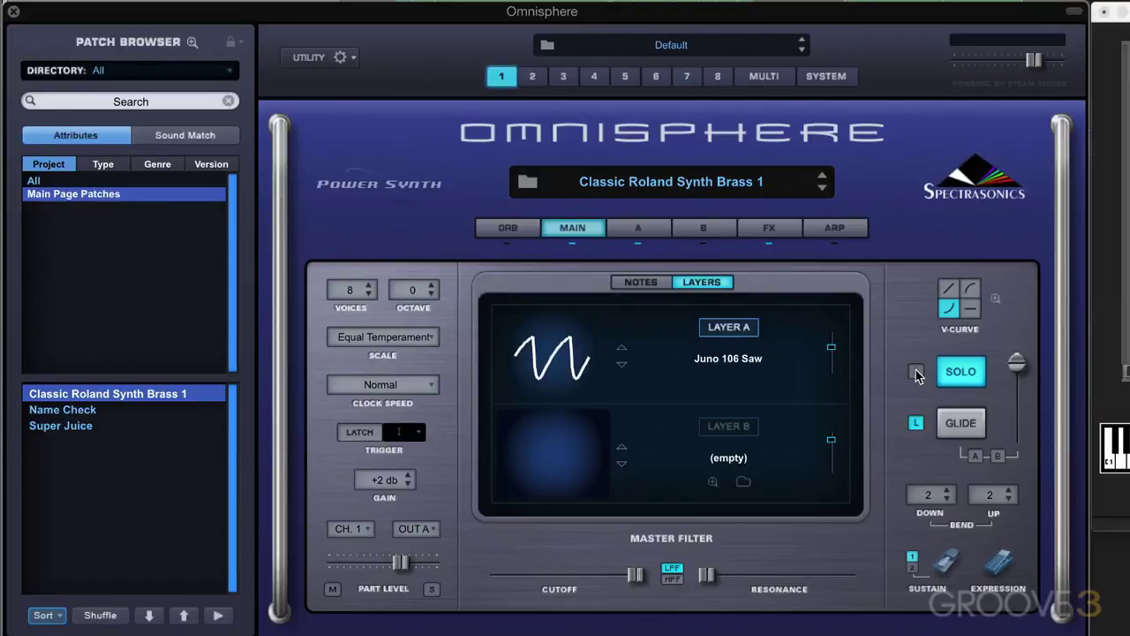
click(916, 371)
click(918, 372)
click(921, 376)
Step: Enable glide with legato-only off and SOLO back on, ending at a 0.08-second glide time
click(961, 375)
click(960, 427)
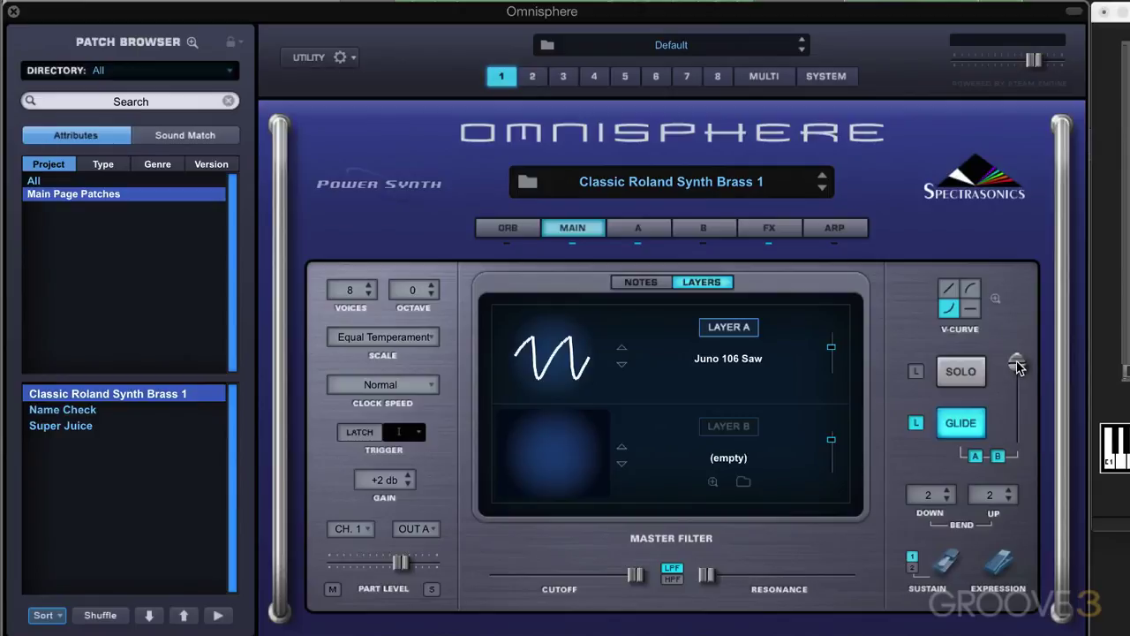
drag(1017, 365, 1017, 422)
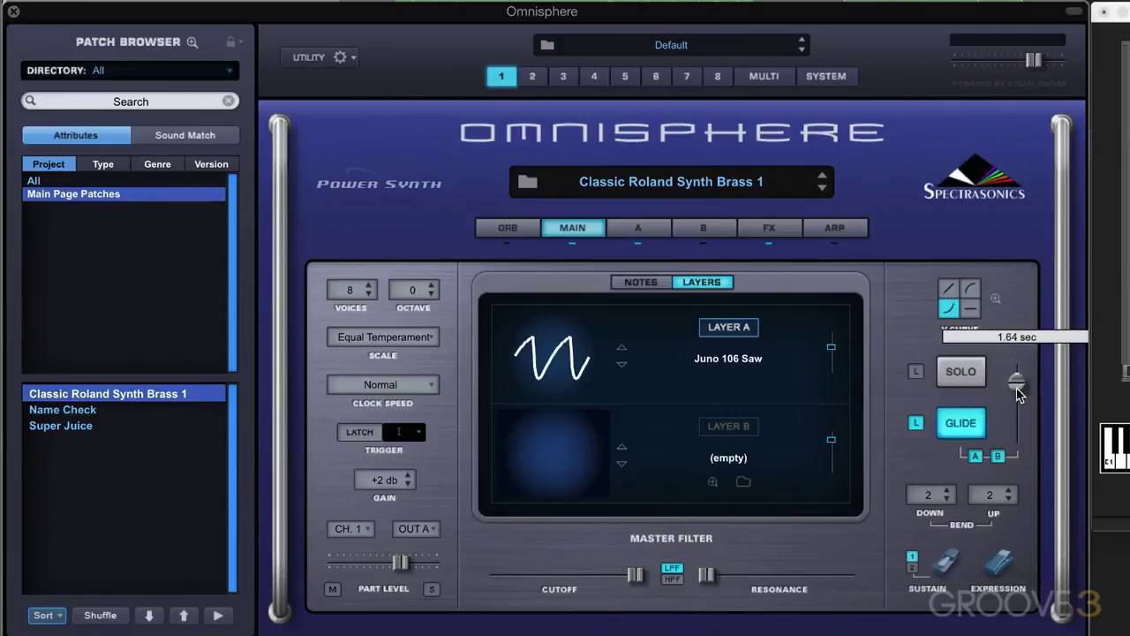
click(916, 423)
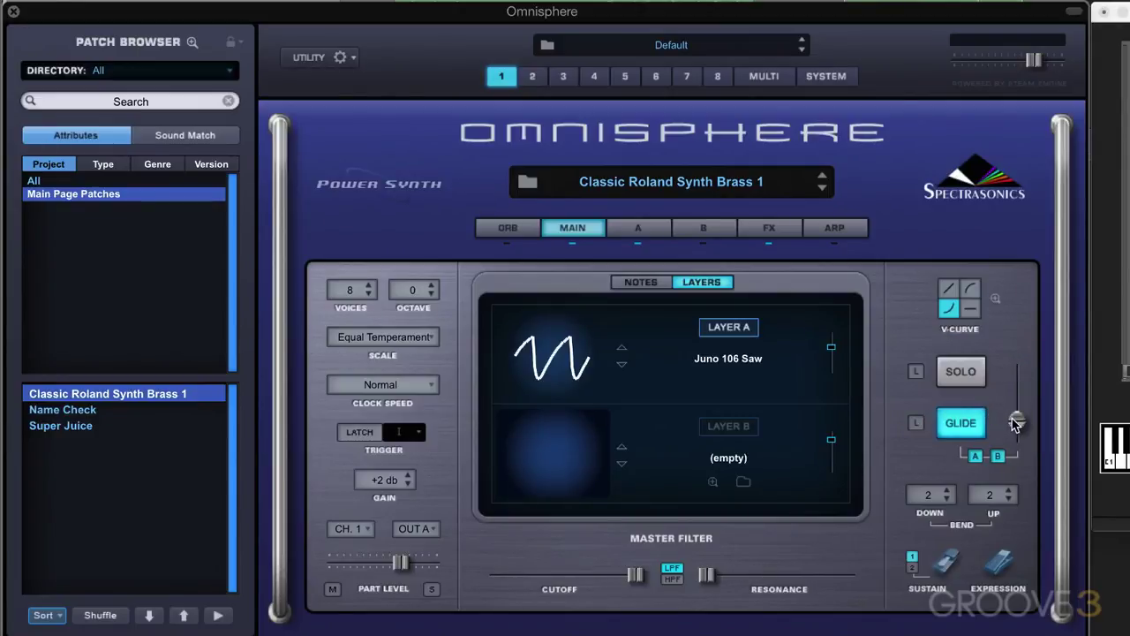
drag(1017, 422, 1017, 391)
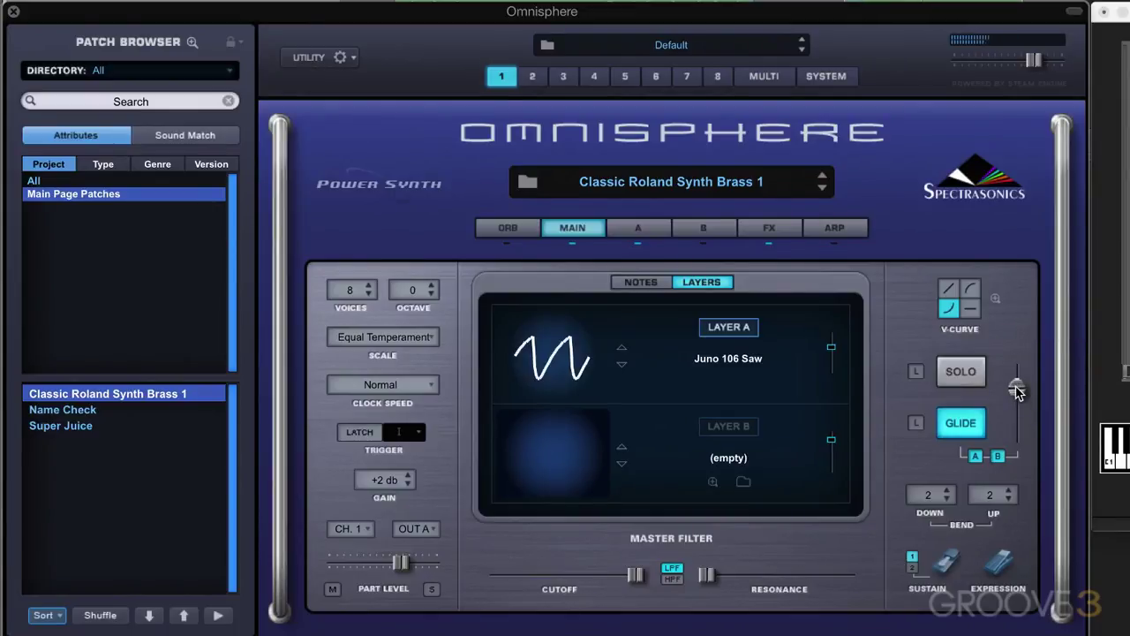
click(1016, 391)
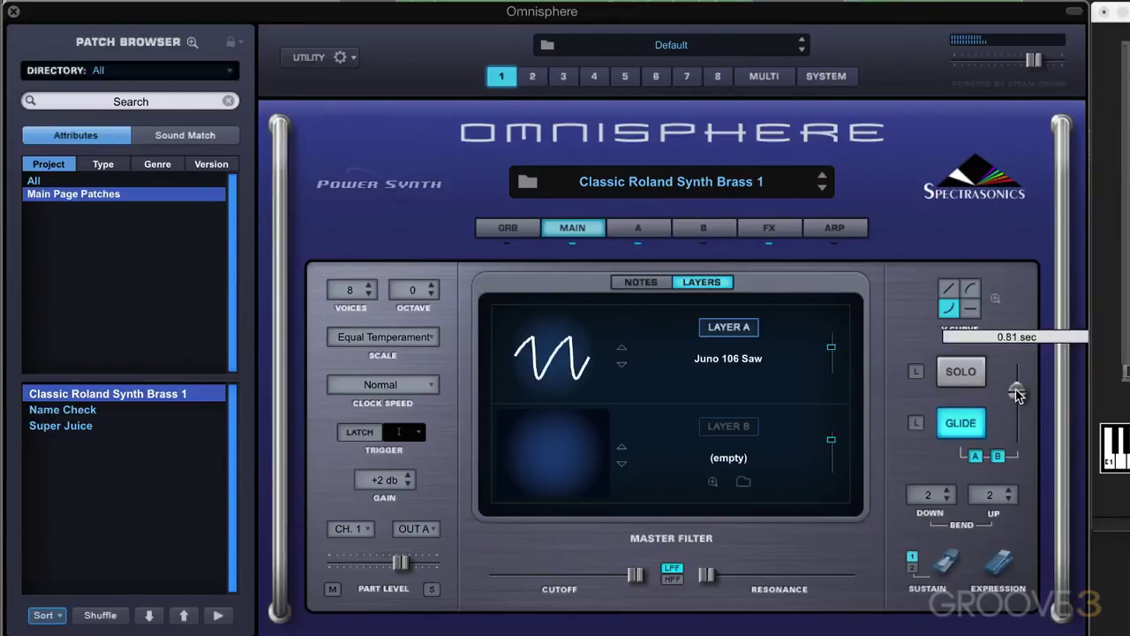
click(968, 376)
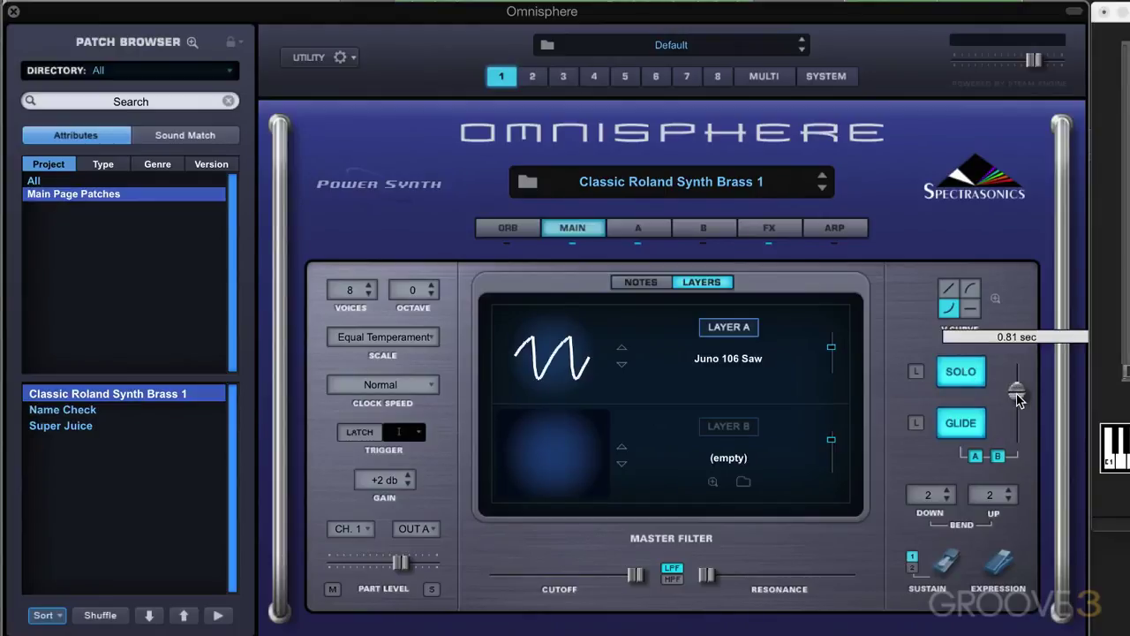
mouse_move(1018, 394)
mouse_down()
mouse_move(1020, 433)
mouse_move(1020, 419)
mouse_up()
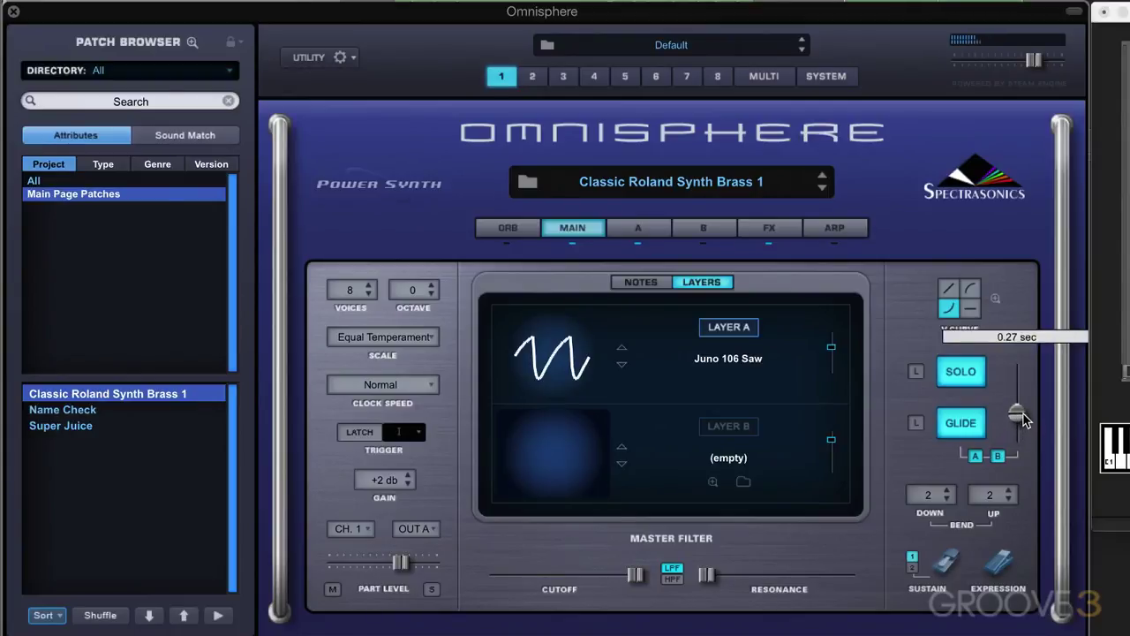
Step: With solo off, set glide time to about 0.56 seconds and enable glide's legato-only option
click(969, 375)
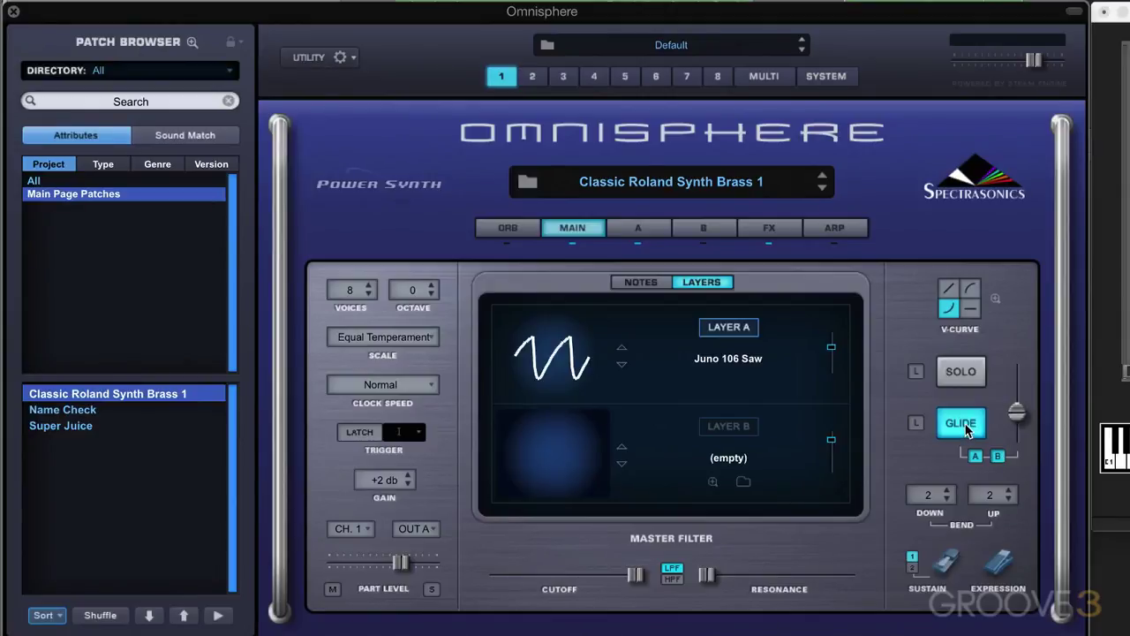
click(965, 427)
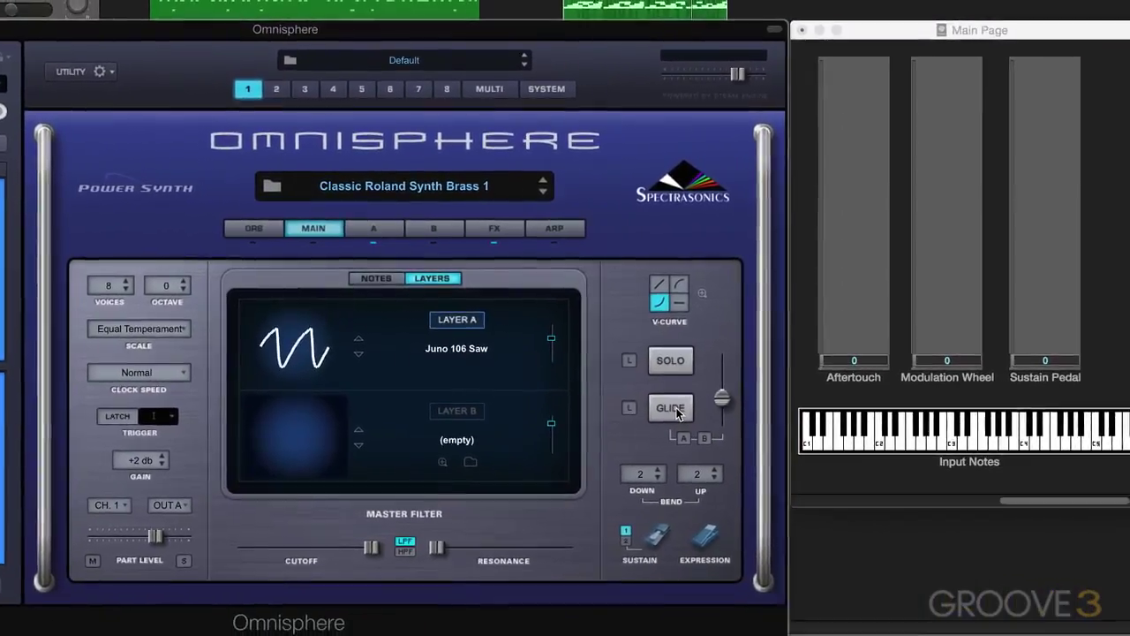
click(650, 412)
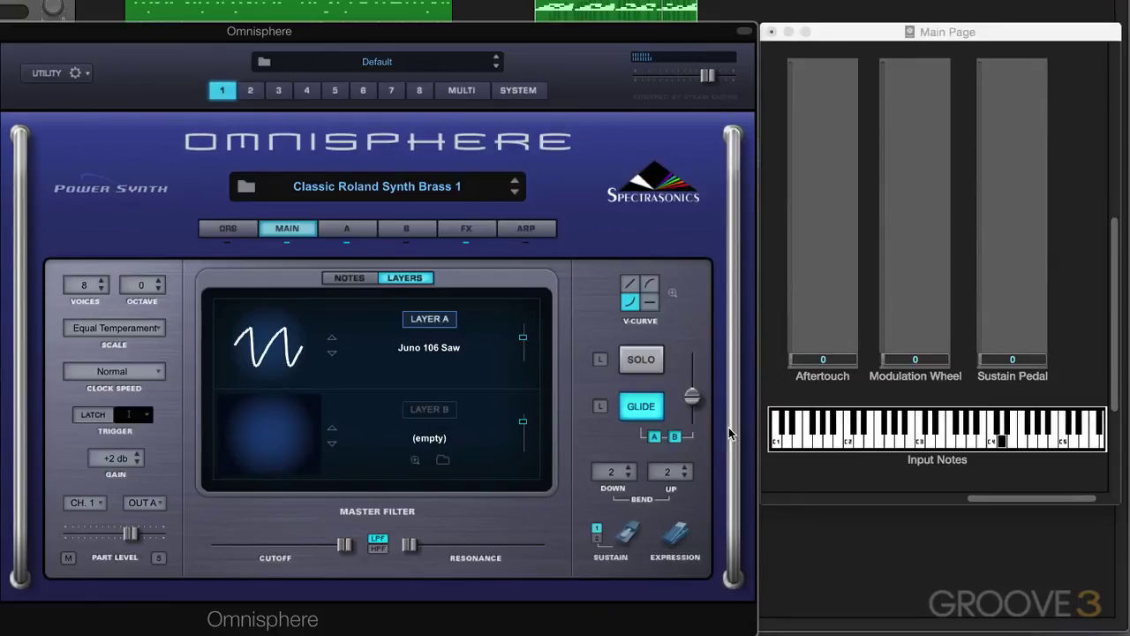
drag(694, 397, 704, 384)
click(600, 408)
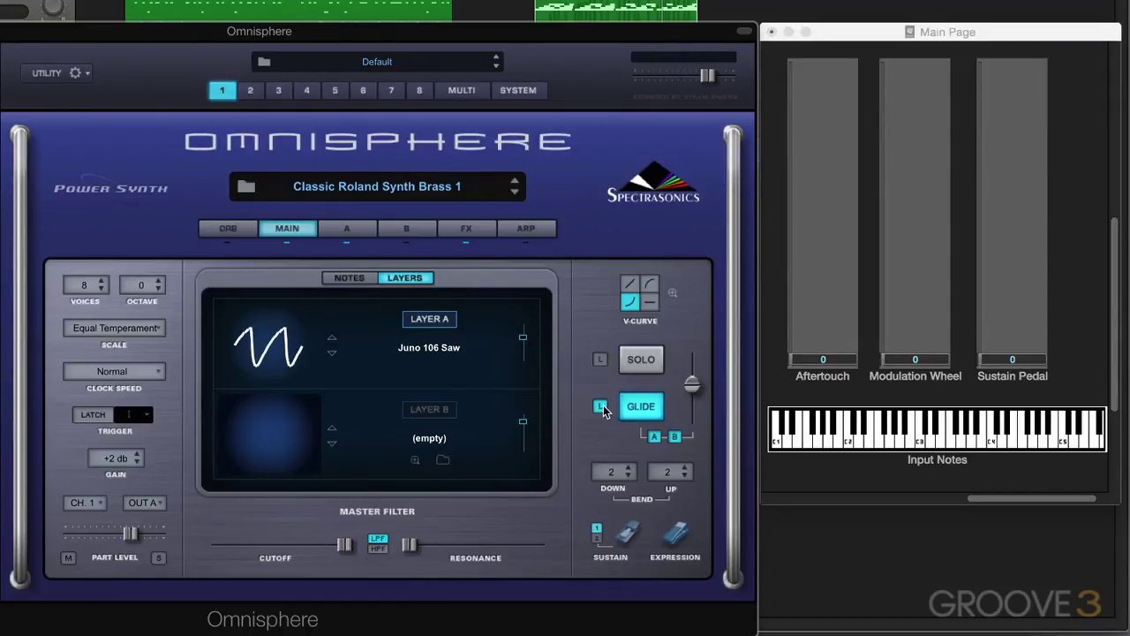
click(601, 406)
click(600, 407)
Step: Assign glide to both layers A and B and set the upward bend range to 12
click(654, 436)
click(673, 437)
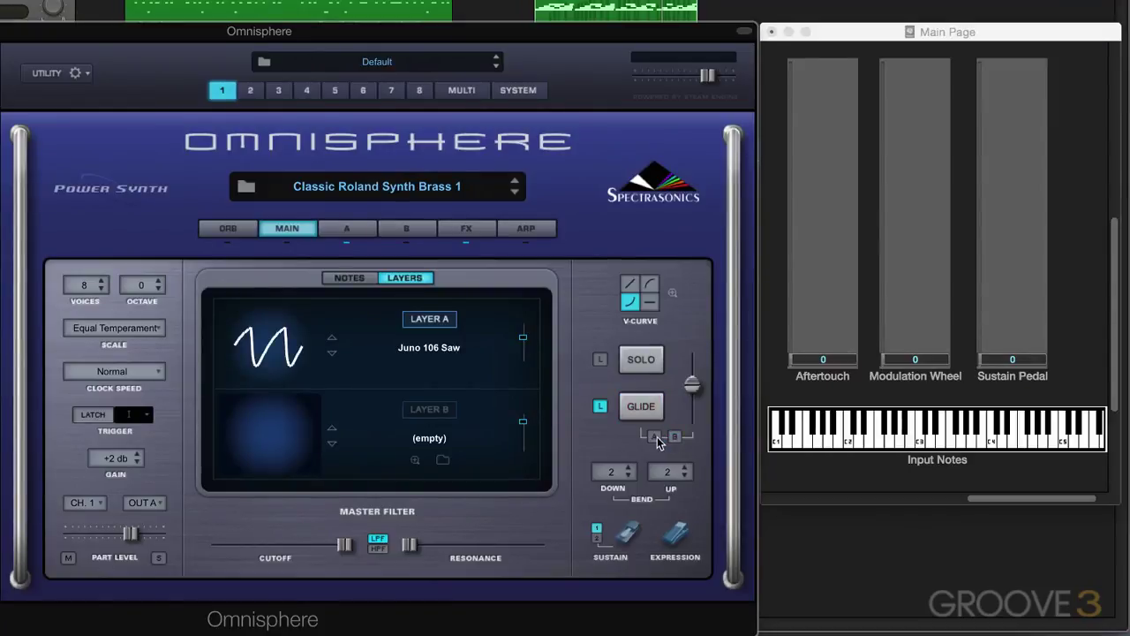
click(674, 437)
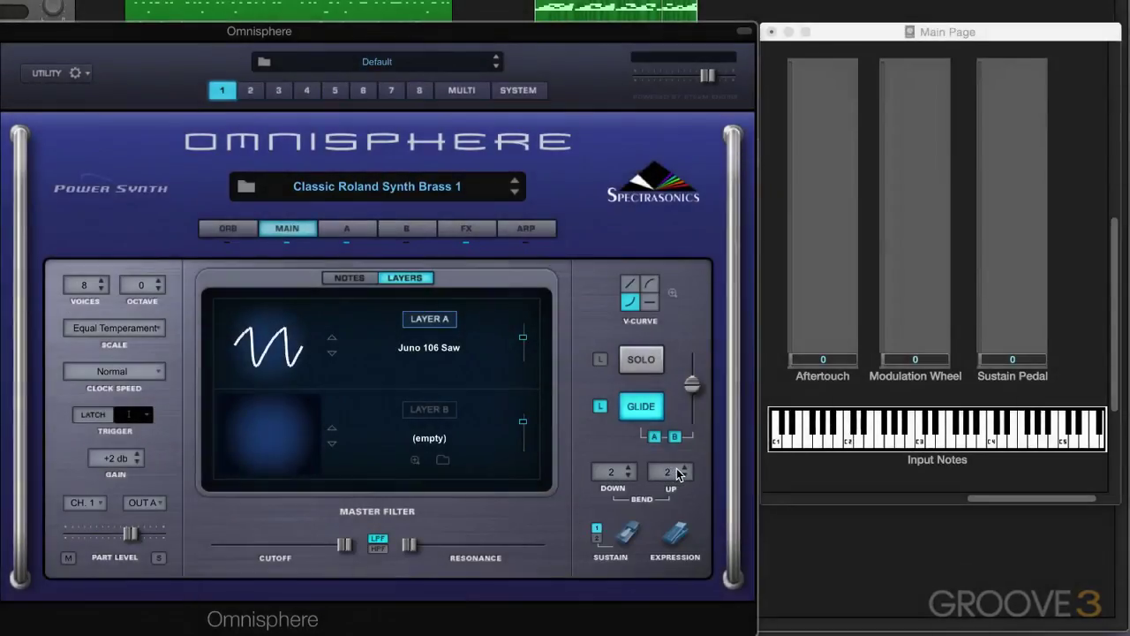
click(678, 474)
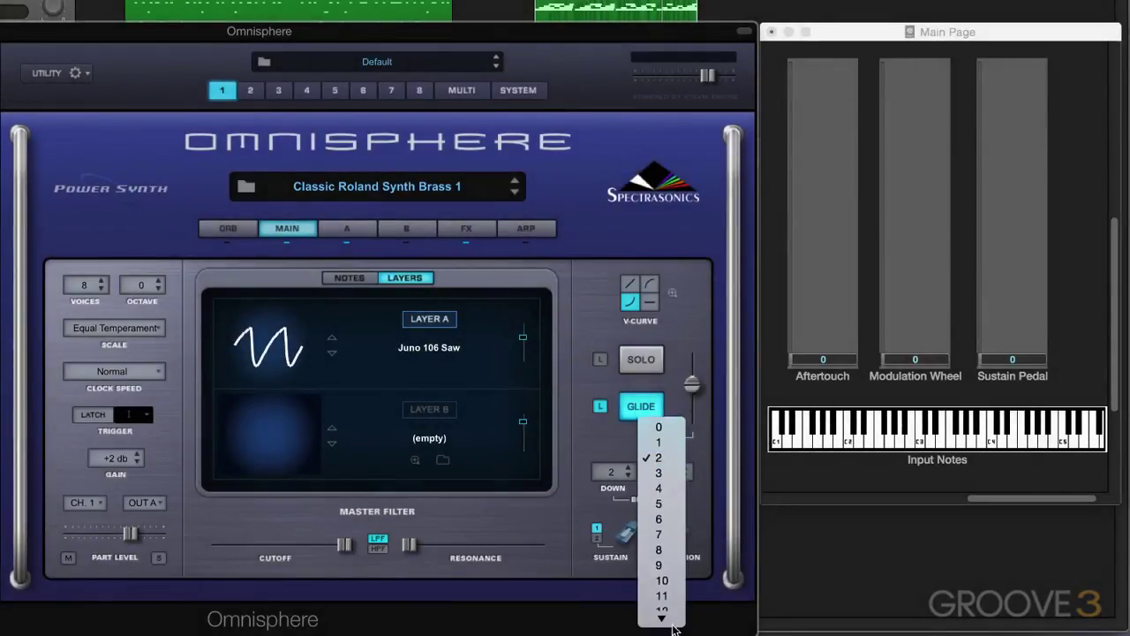
click(662, 503)
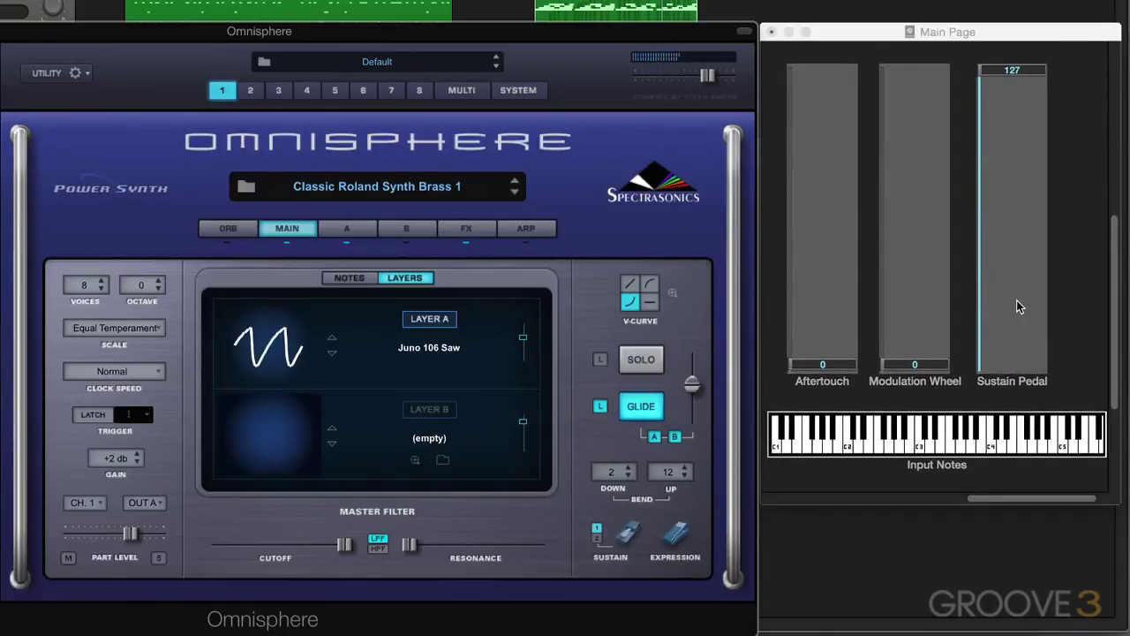
Step: Switch glide off and select sustain pedal mode 1
click(642, 407)
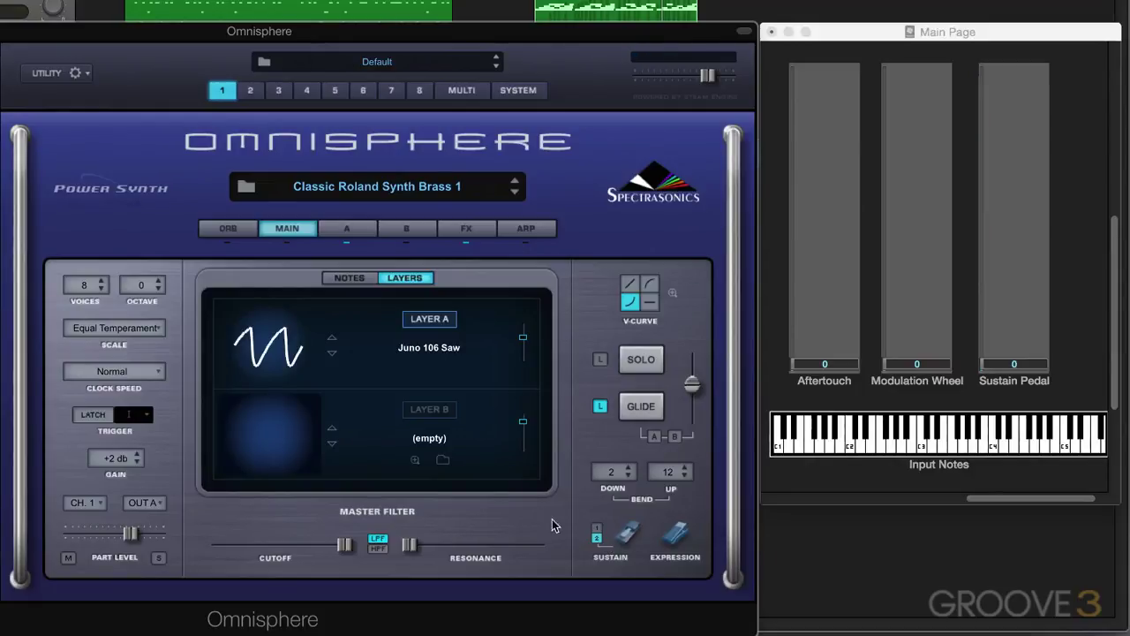
click(599, 528)
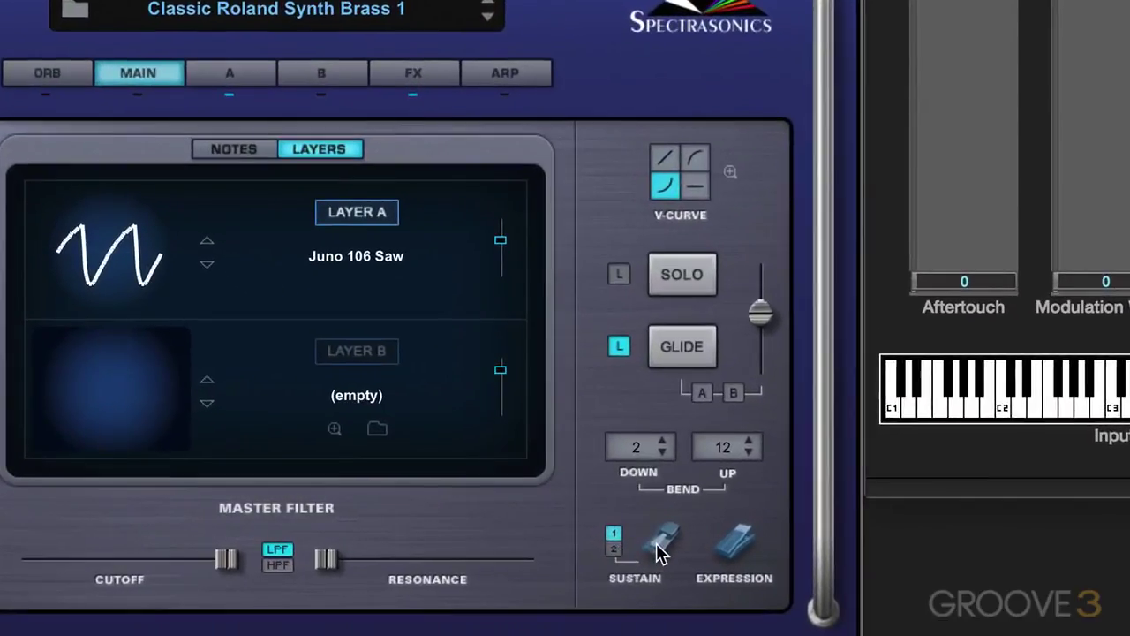
click(658, 545)
click(664, 547)
click(731, 542)
click(734, 548)
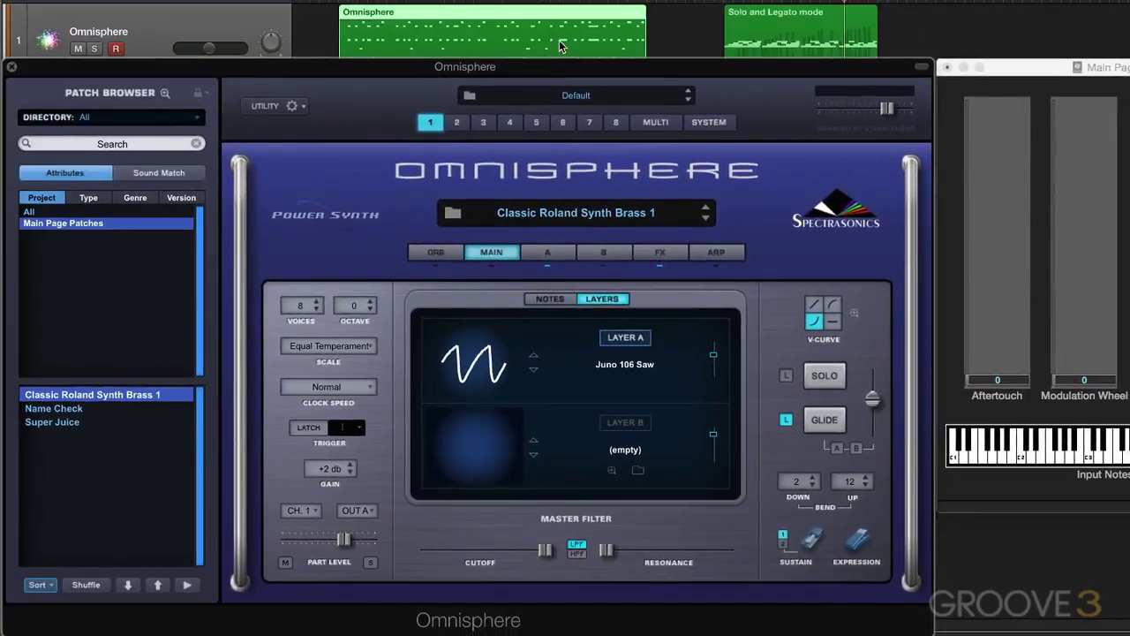
Step: Set the master filter to high-pass with cutoff around 0.7 and resonance about 0.62
click(559, 40)
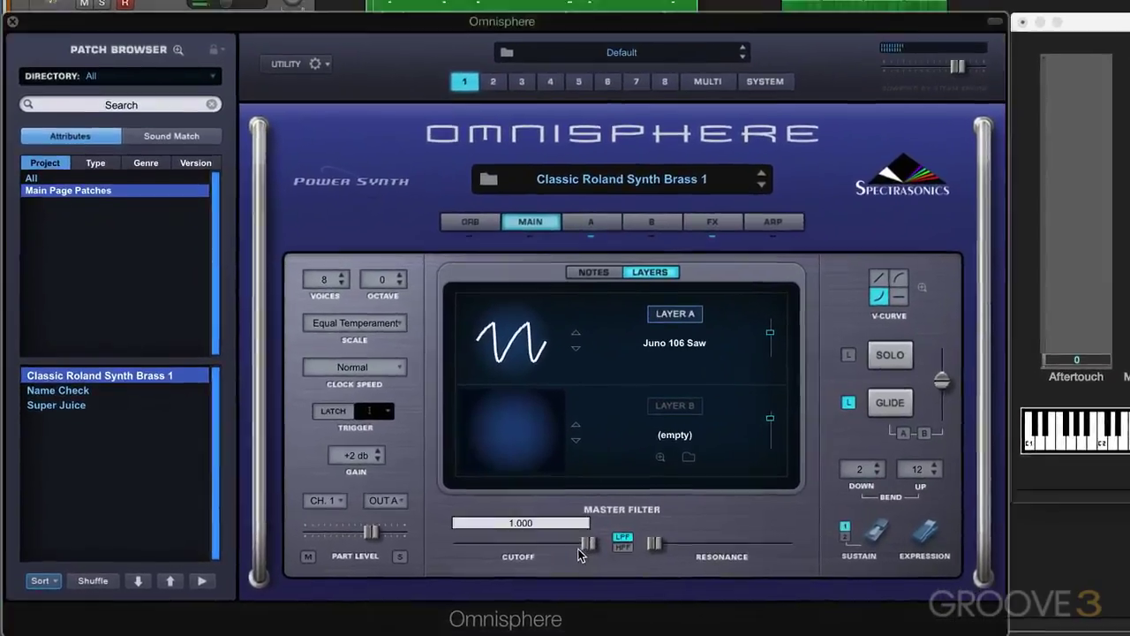
drag(544, 550, 479, 550)
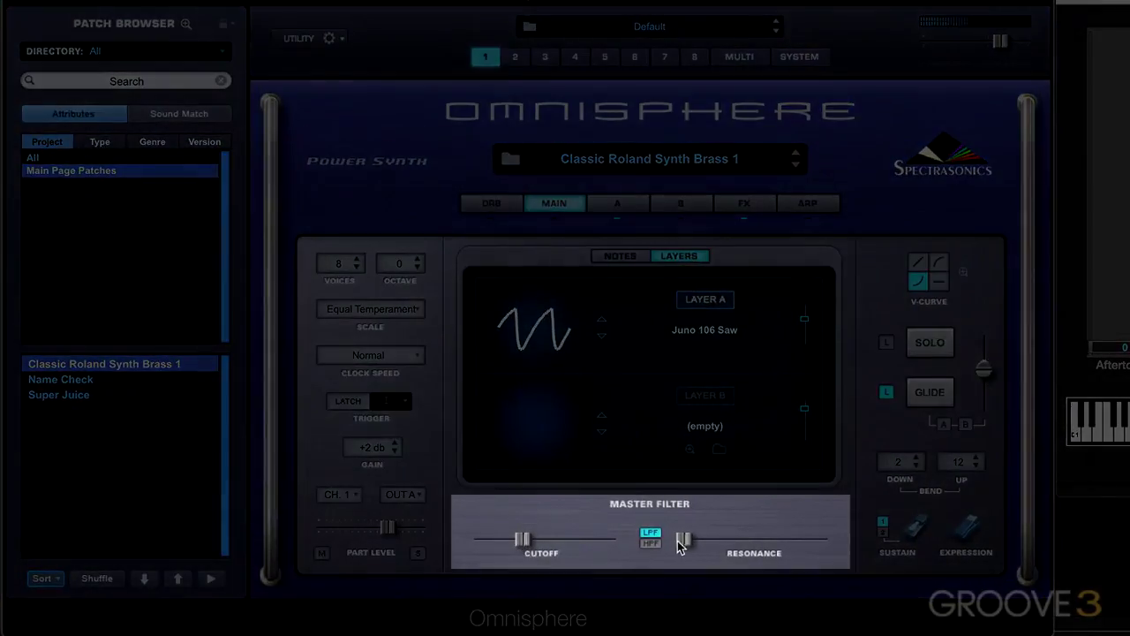
drag(681, 544, 775, 541)
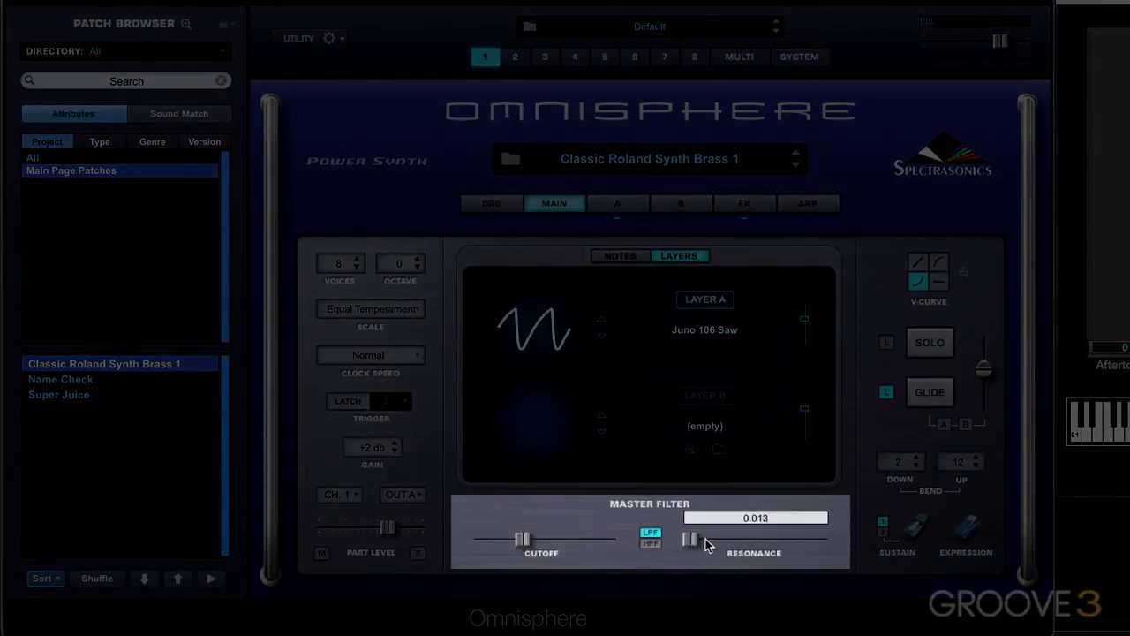
drag(520, 536, 498, 547)
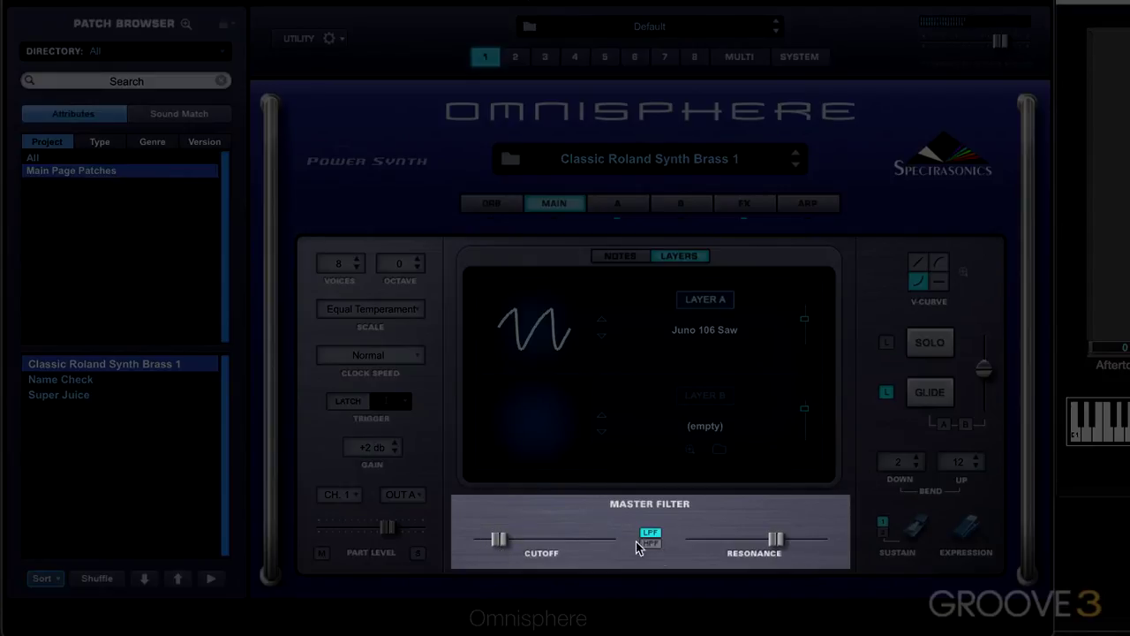
click(649, 543)
drag(505, 541, 575, 540)
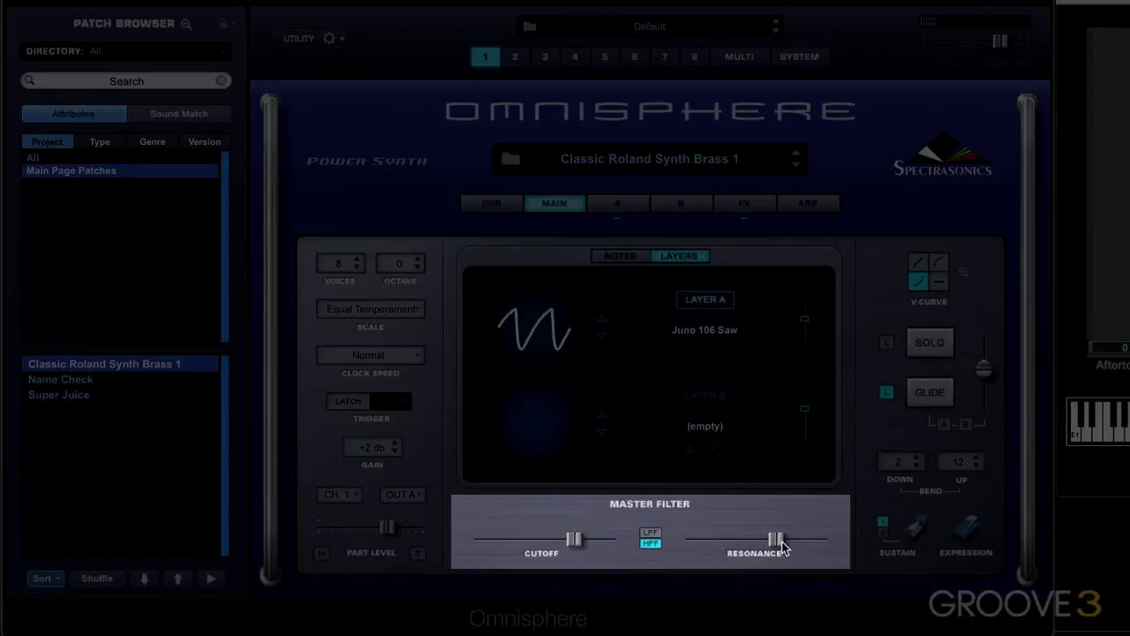
mouse_move(776, 540)
mouse_down()
mouse_move(751, 554)
mouse_move(775, 542)
mouse_up()
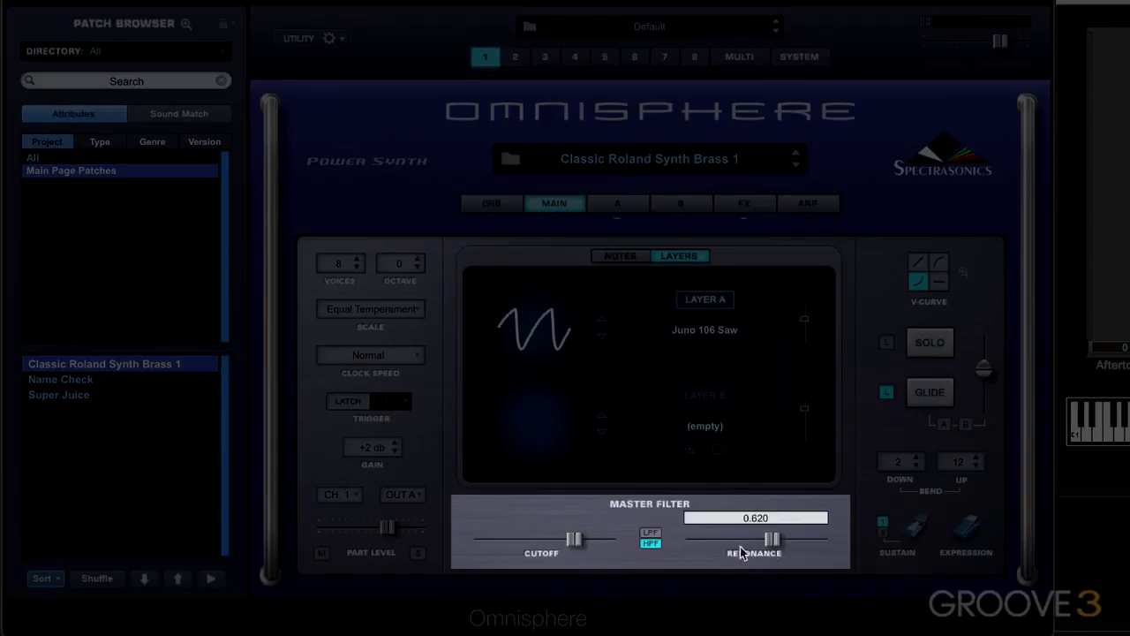
drag(574, 538, 570, 540)
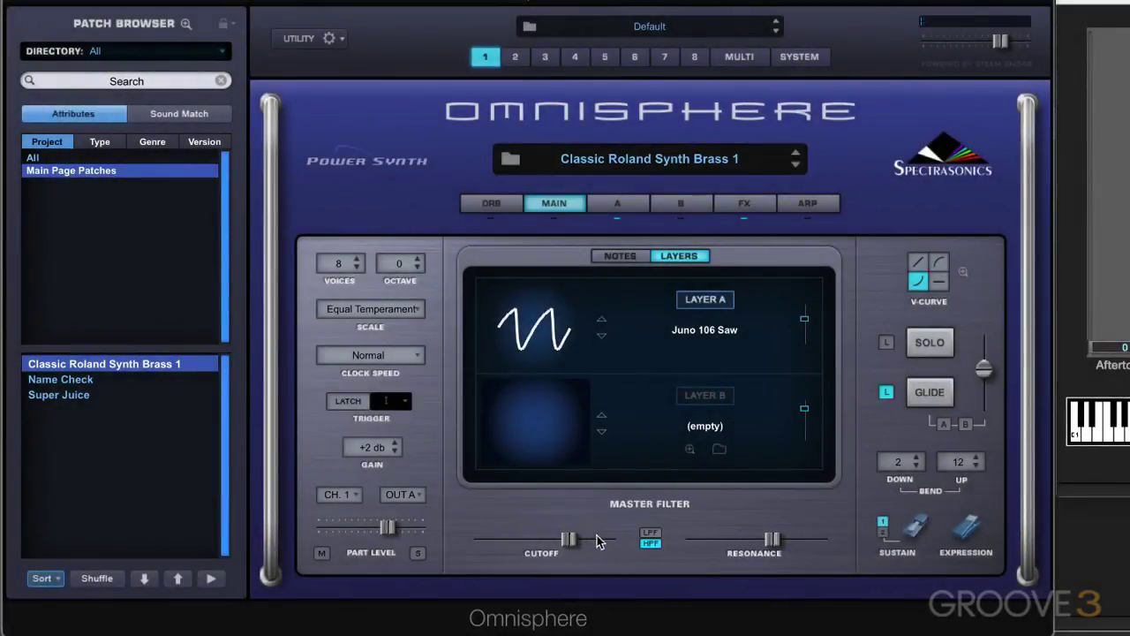